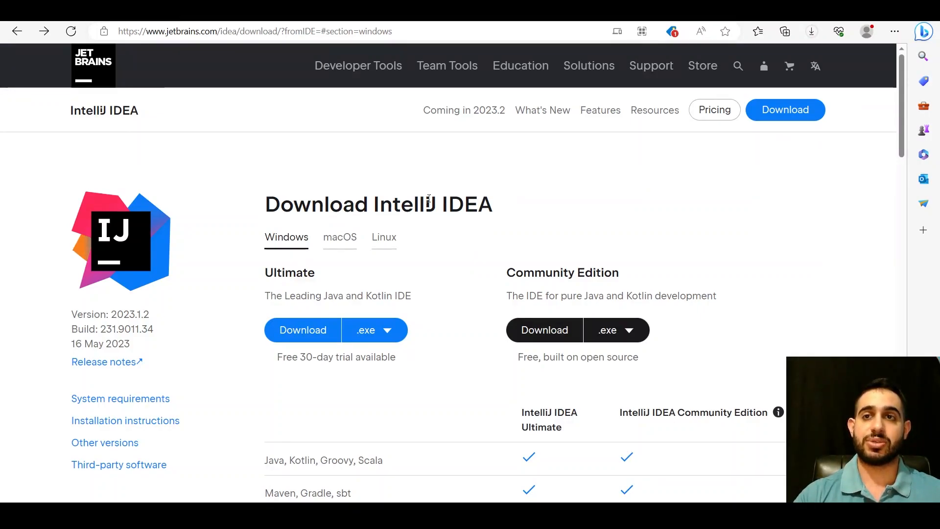
Download the Windows .exe installer of IntelliJ IDEA Community Edition from the JetBrains download page
key("ctrl+l")
left_click(461, 339)
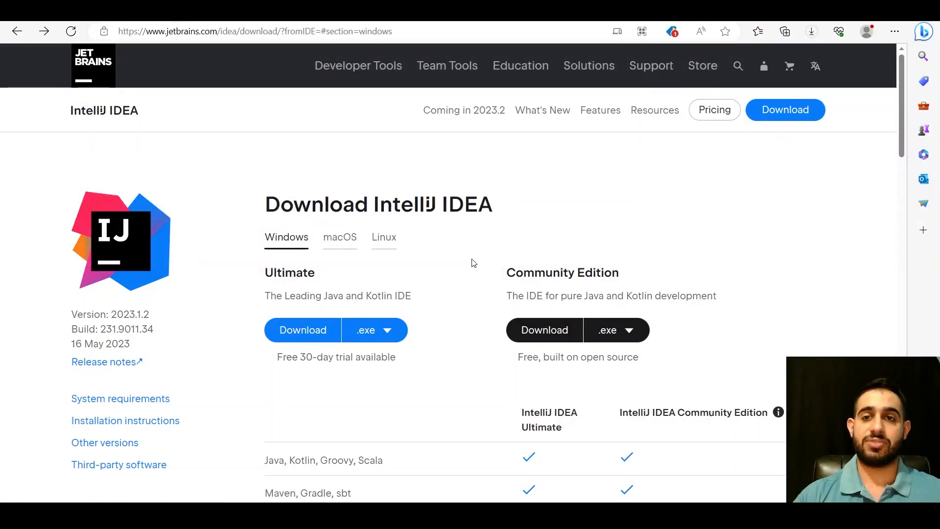
double_click(544, 272)
left_click(614, 274)
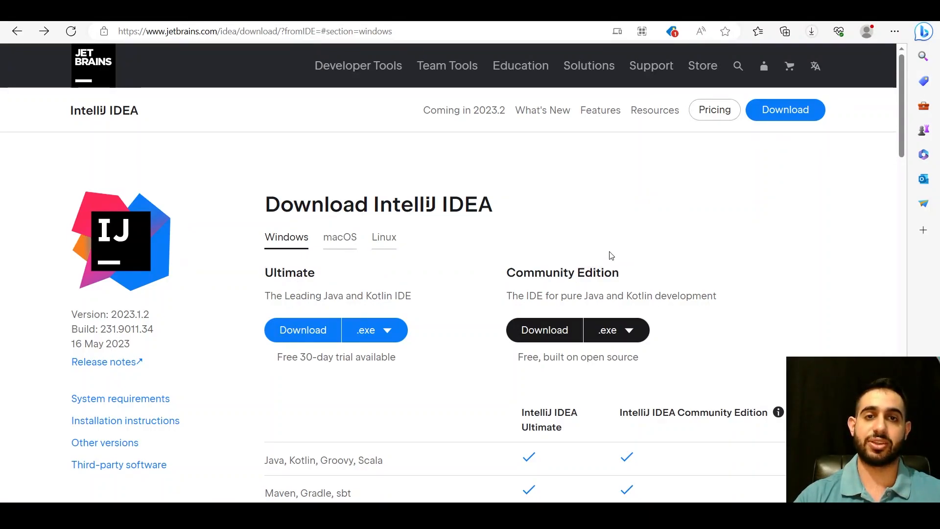
scroll(503, 224, "down", 1)
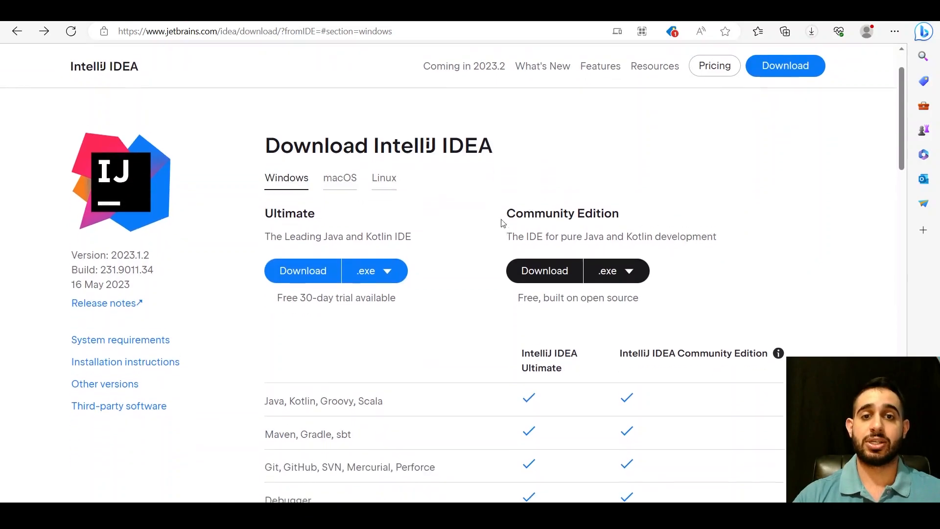
scroll(490, 245, "up", 1)
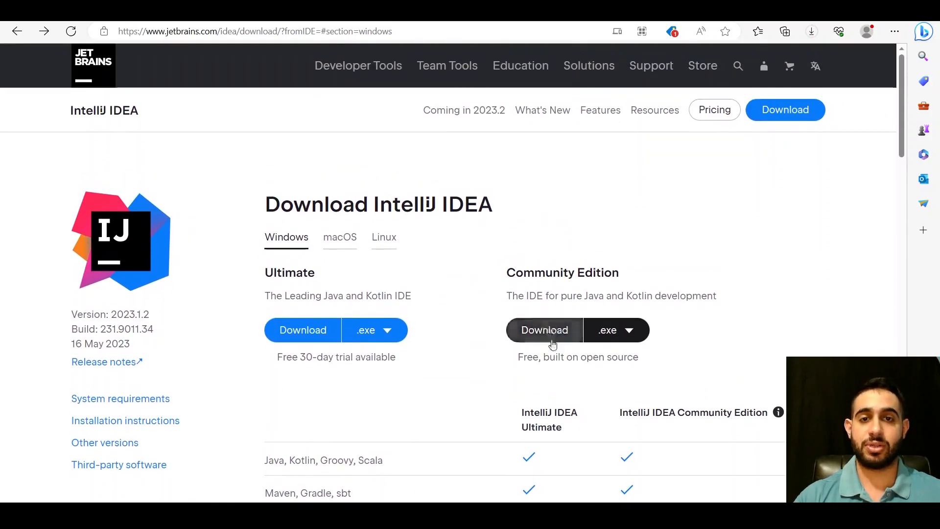
scroll(554, 335, "down", 1)
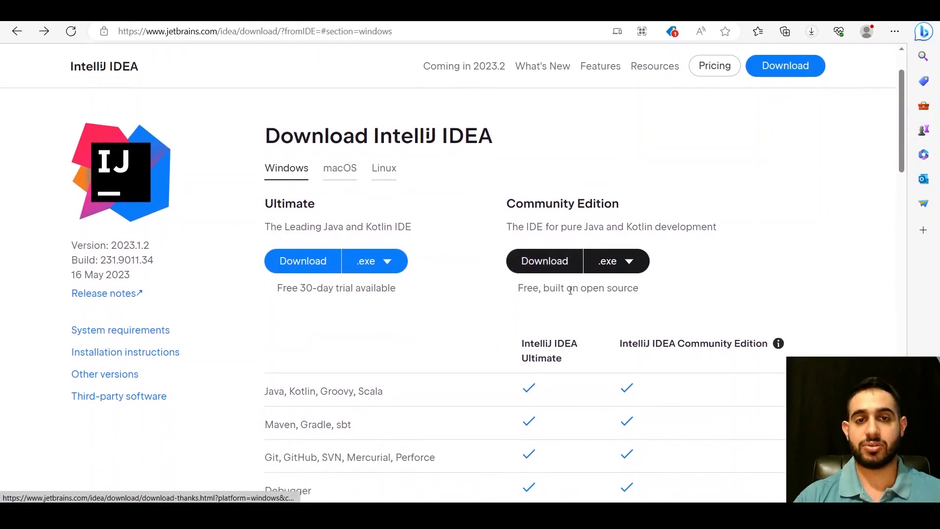
left_click(611, 261)
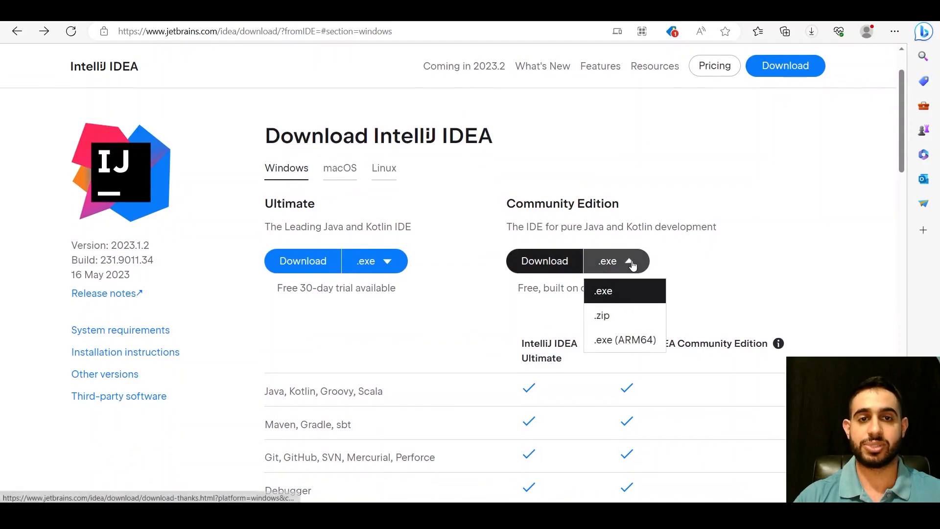
left_click(714, 259)
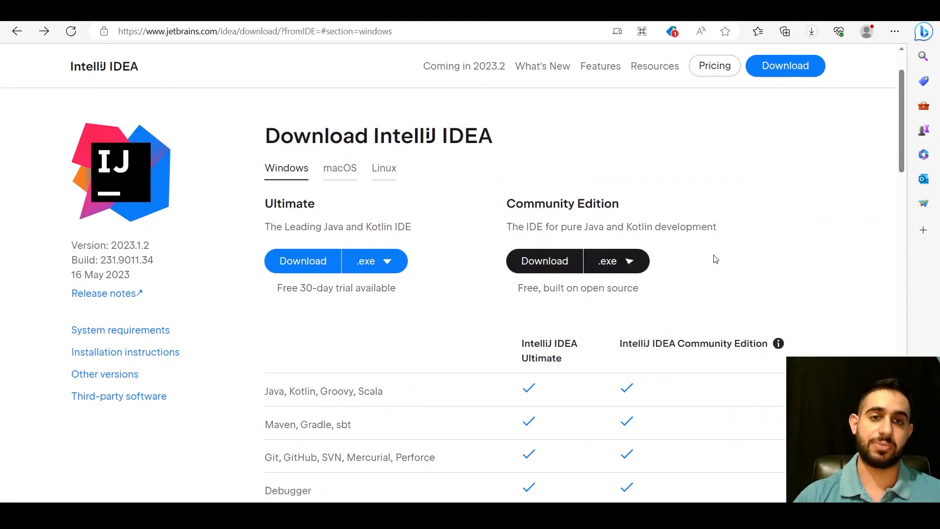
scroll(713, 258, "up", 1)
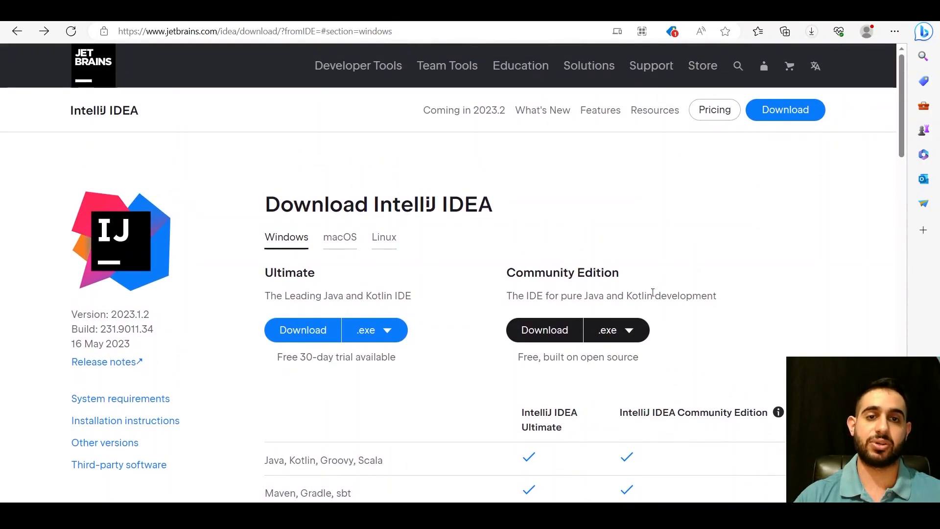
left_click(547, 332)
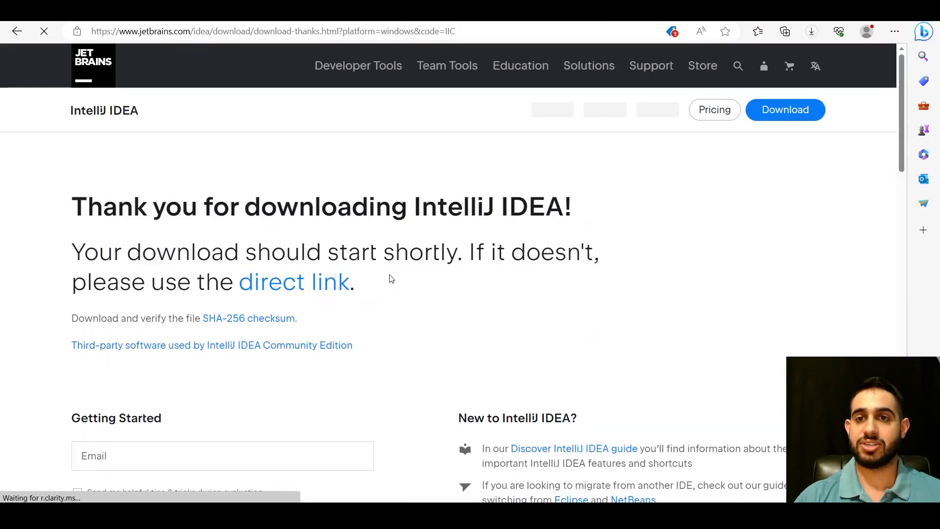
Open the browser's downloads list to check on the IntelliJ IDEA installer
triple_click(199, 250)
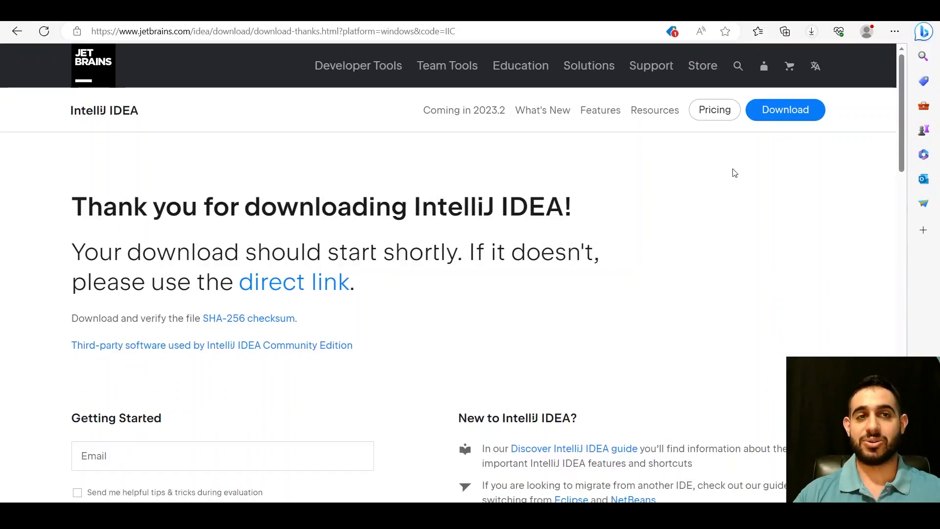
left_click(894, 30)
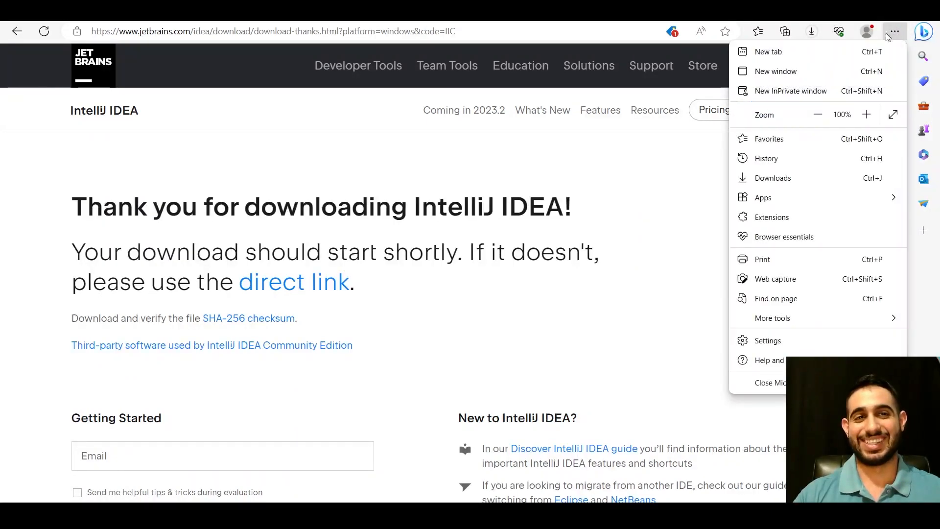
left_click(780, 185)
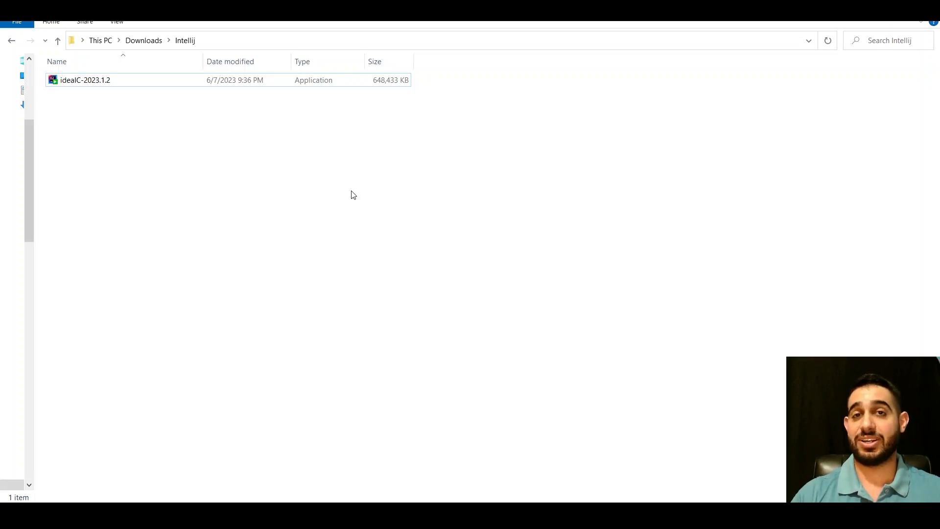
Run the ideaIC-2023.1.2 installer from the Intellij downloads folder and accept the default destination folder
left_click(155, 84)
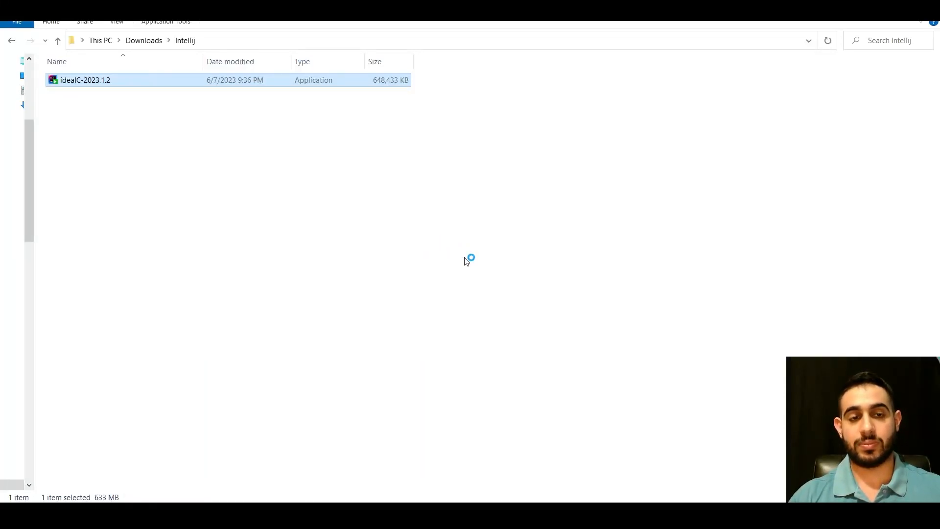
left_click(167, 142)
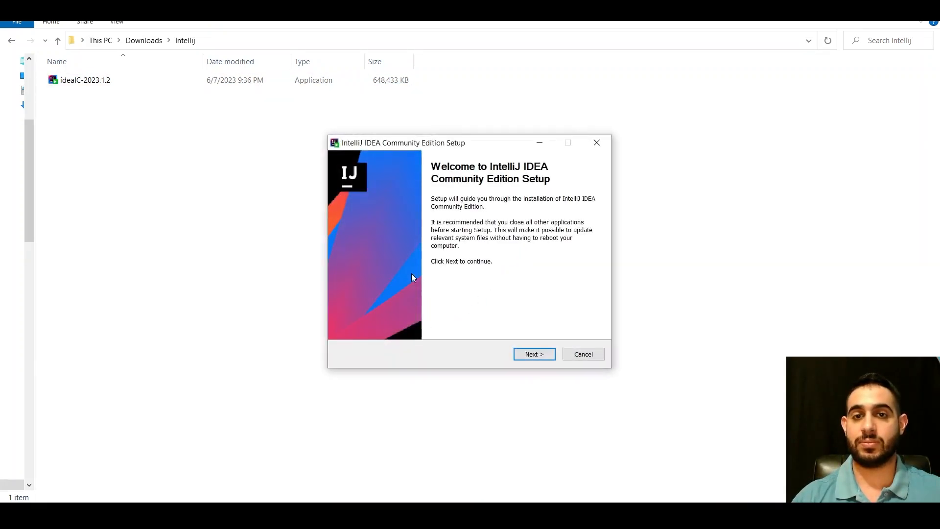
left_click(533, 357)
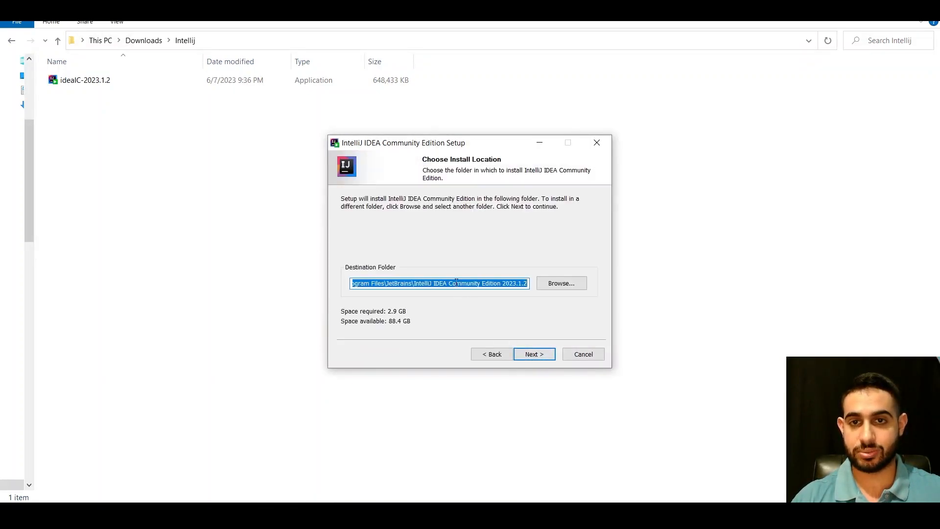
left_click(540, 355)
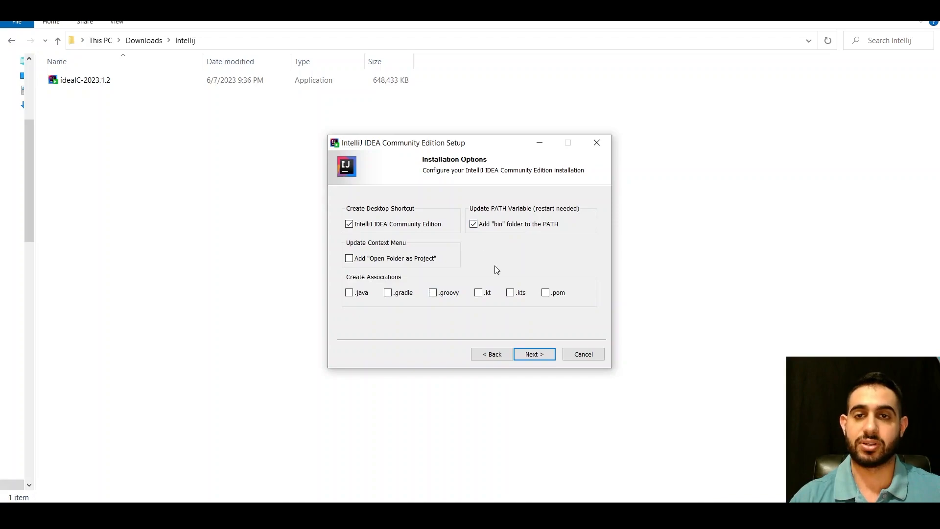
Enable the "Open Folder as Project" context menu entry and the .java and .kt file associations, and accept the installation options
left_click(401, 263)
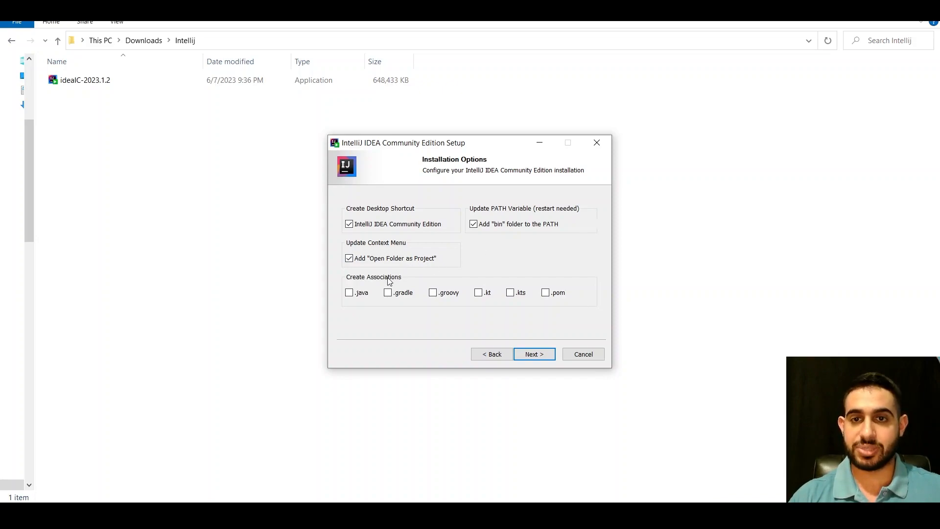
left_click(356, 295)
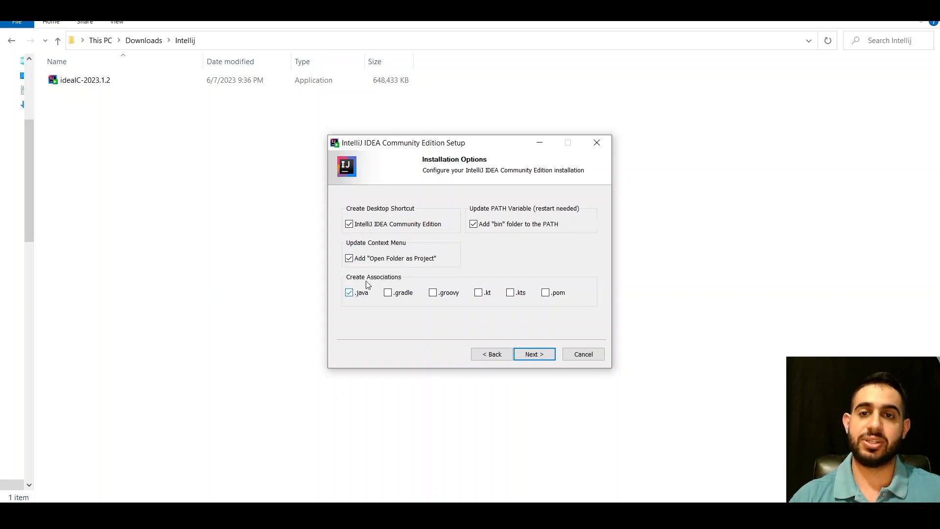
left_click(483, 296)
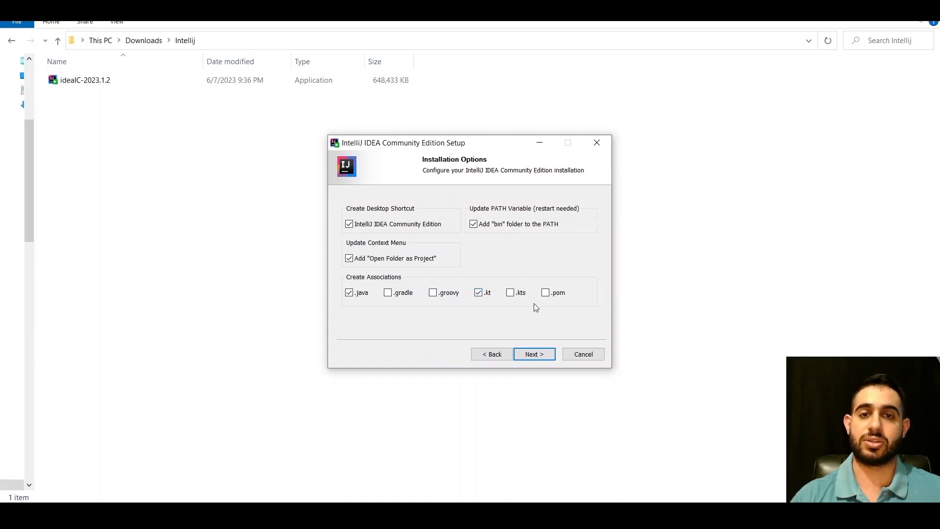
left_click(534, 354)
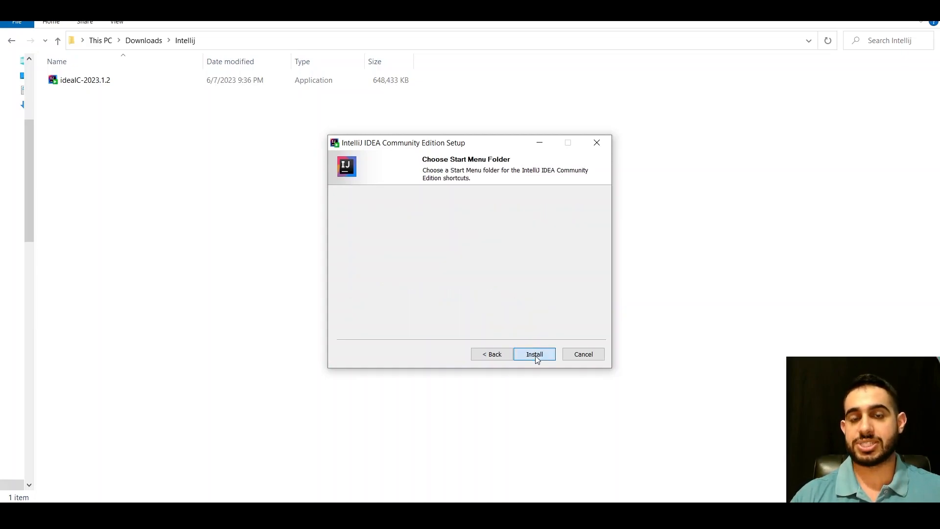
Keep JetBrains as the Start Menu folder and start the installation
scroll(431, 264, "down", 8)
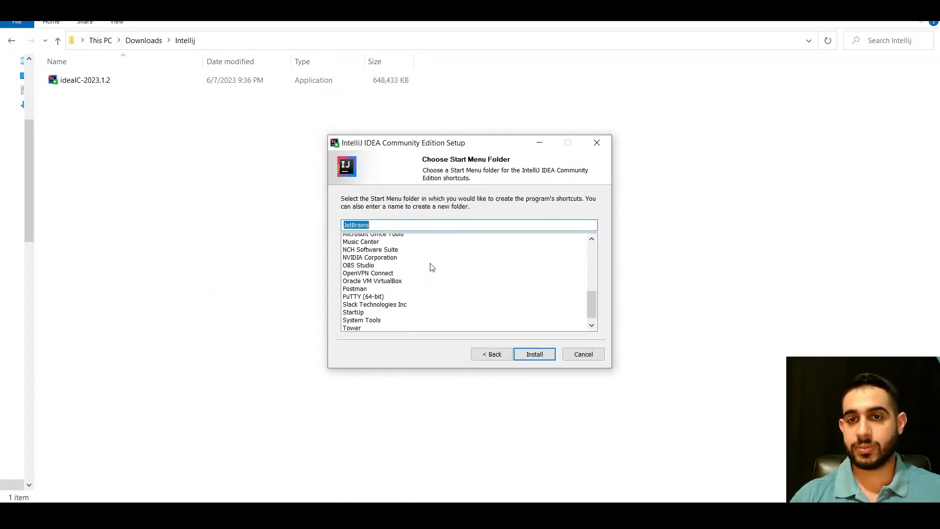
scroll(432, 268, "up", 8)
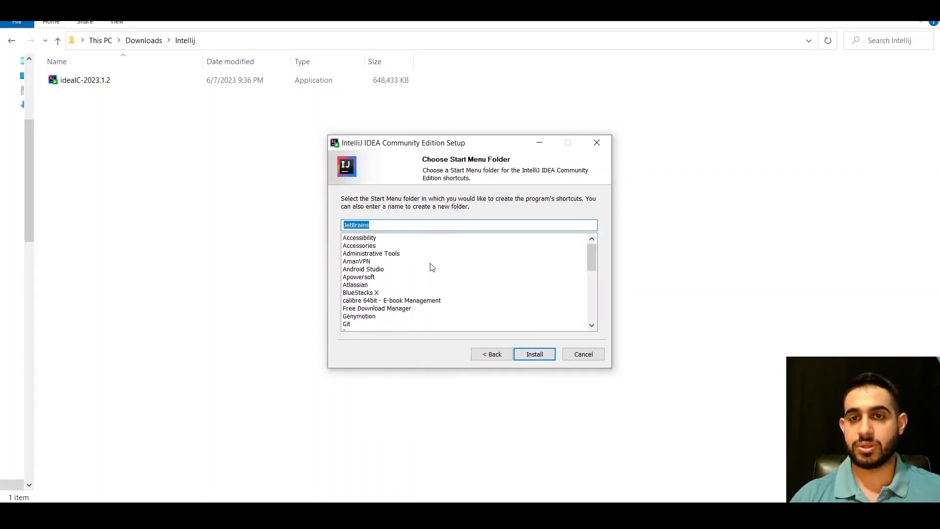
left_click(534, 354)
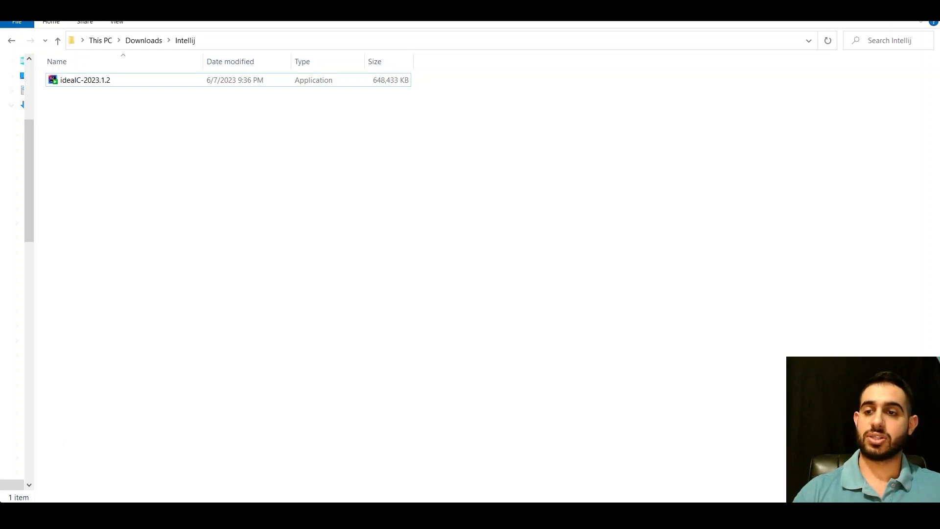
Launch IntelliJ IDEA Community Edition 2023.1.2 and move its welcome window slightly down
left_click(15, 515)
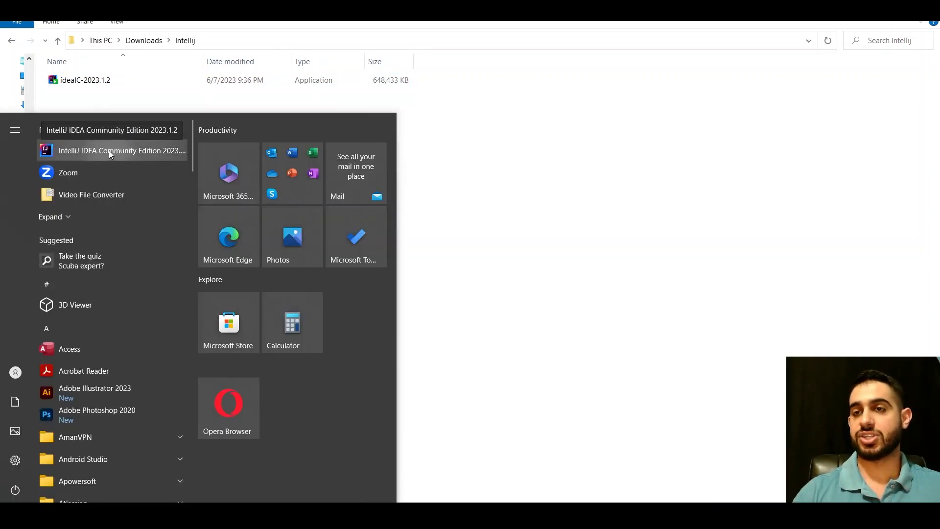
left_click(152, 150)
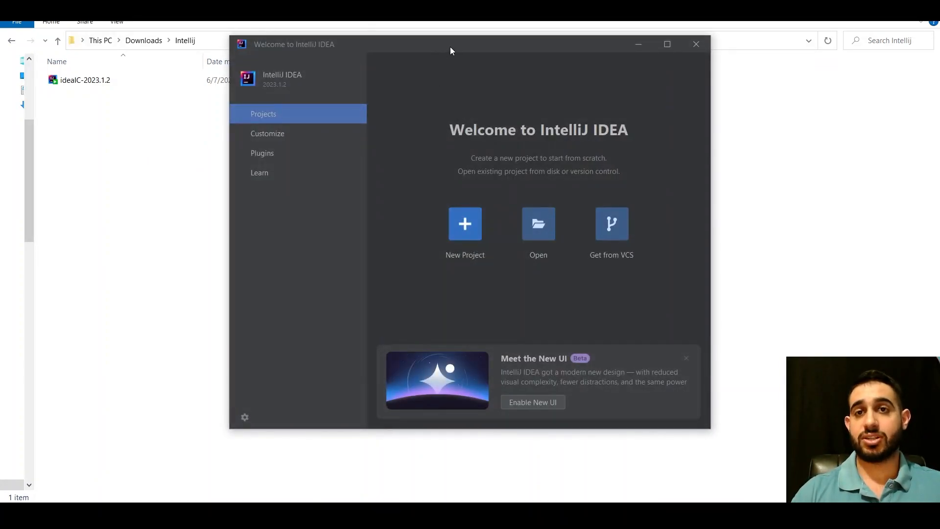
left_click_drag(450, 47, 453, 63)
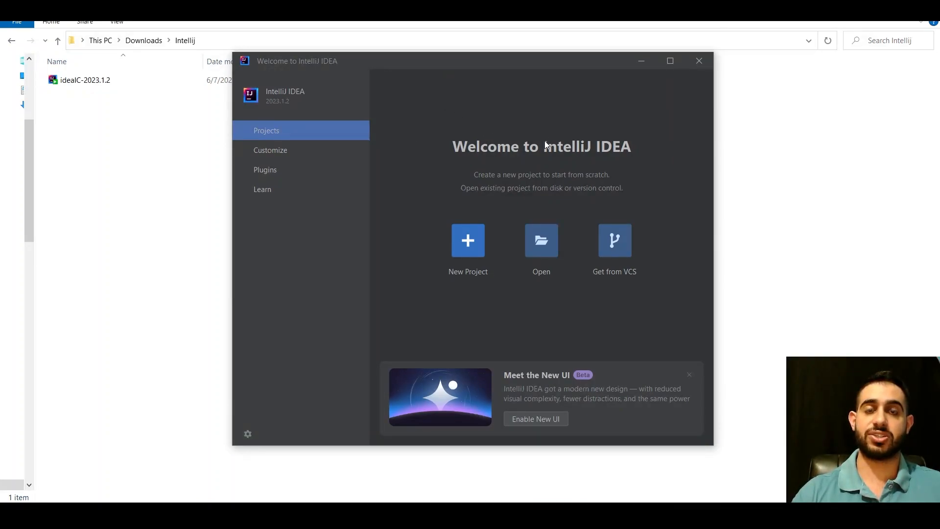
Open the new project setup and examine which JDK versions can be chosen for a Kotlin project
left_click(468, 240)
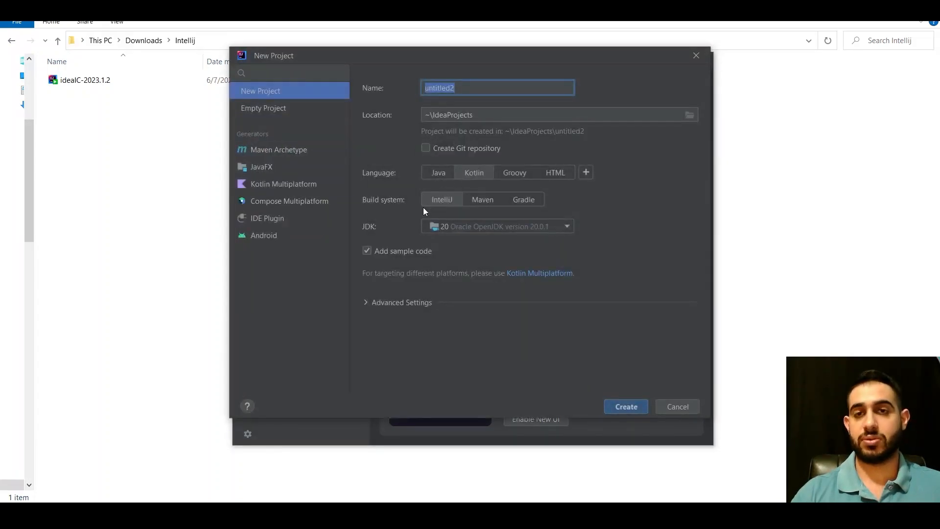
left_click(462, 91)
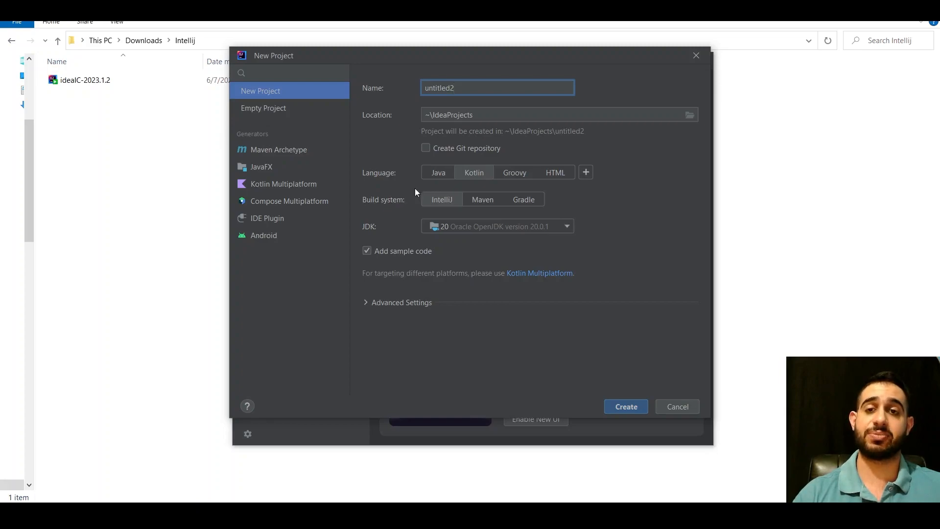
left_click(485, 228)
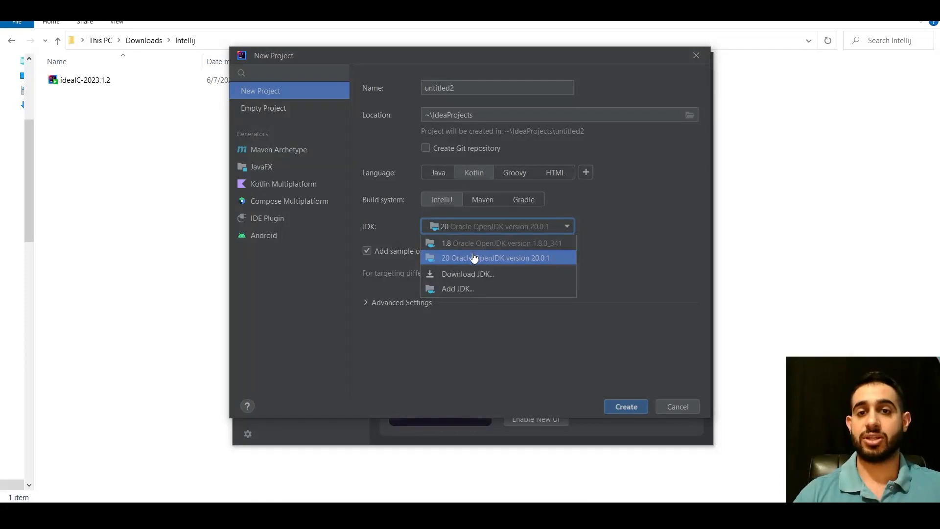
left_click(643, 253)
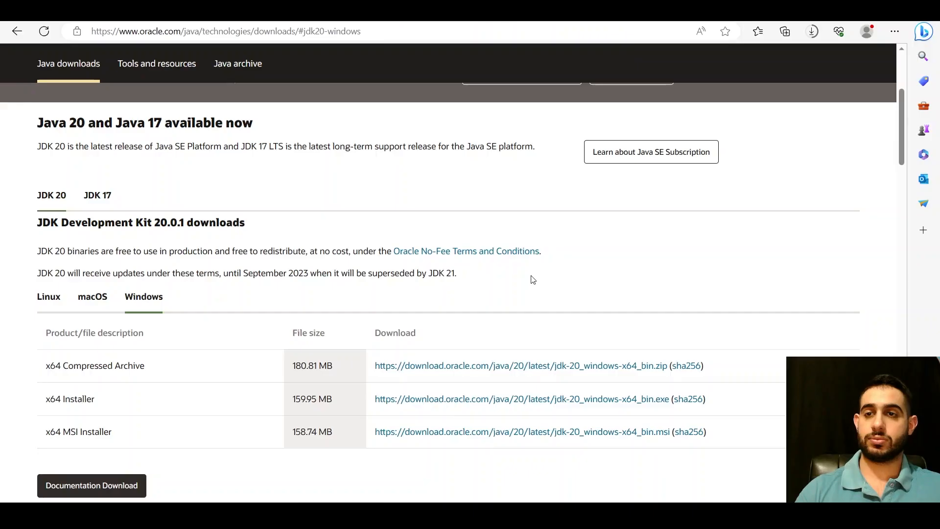
Download the JDK 20 Windows x64 Installer (.exe) from Oracle's Java Downloads page
scroll(533, 276, "up", 4)
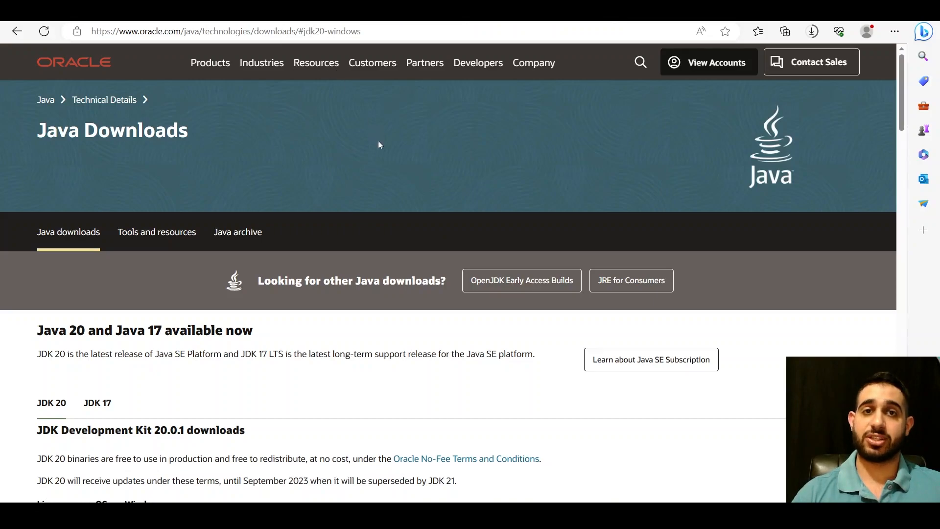
scroll(391, 197, "down", 7)
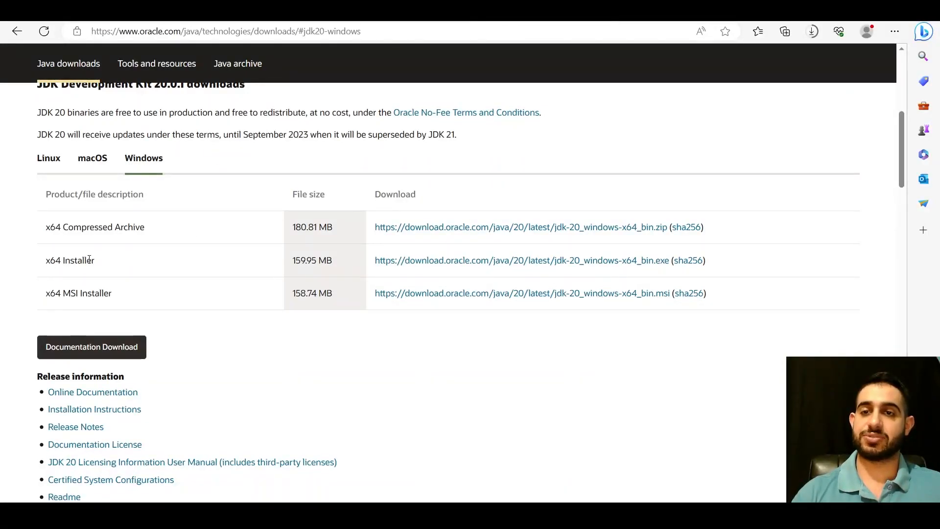
left_click(479, 265)
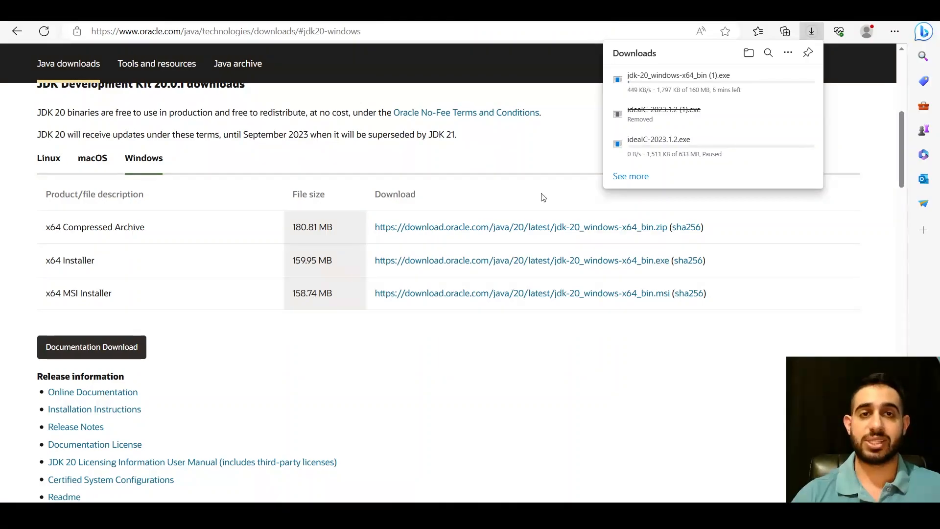
Run the downloaded jdk-20_windows-x64_bin installer and install JDK 20.0.1 into the default folder C:\Program Files\Java\jdk-20\
mouse_move(636, 89)
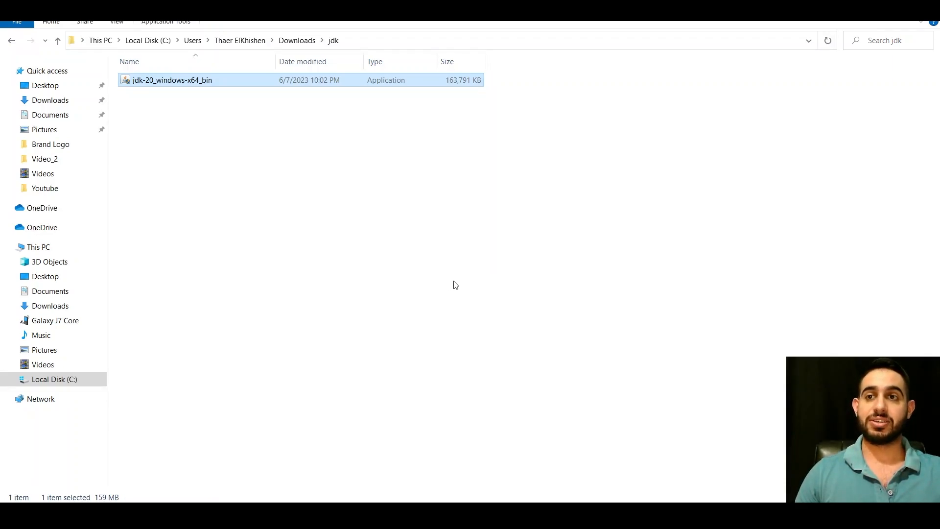
left_click(455, 284)
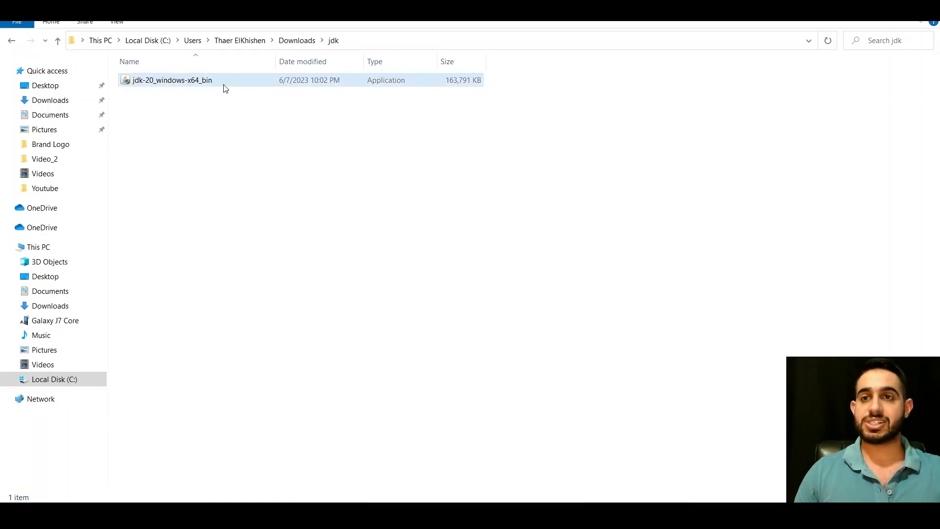
left_click(207, 82)
double_click(207, 82)
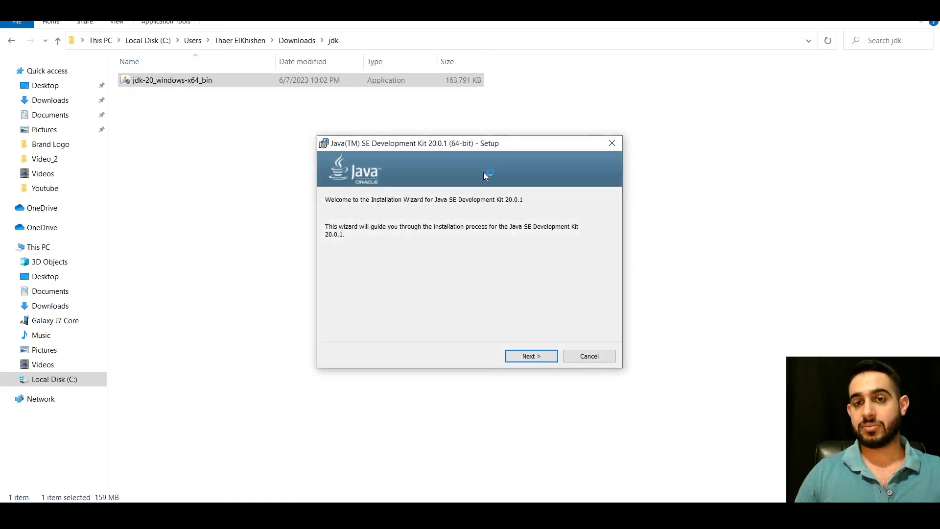
left_click(524, 357)
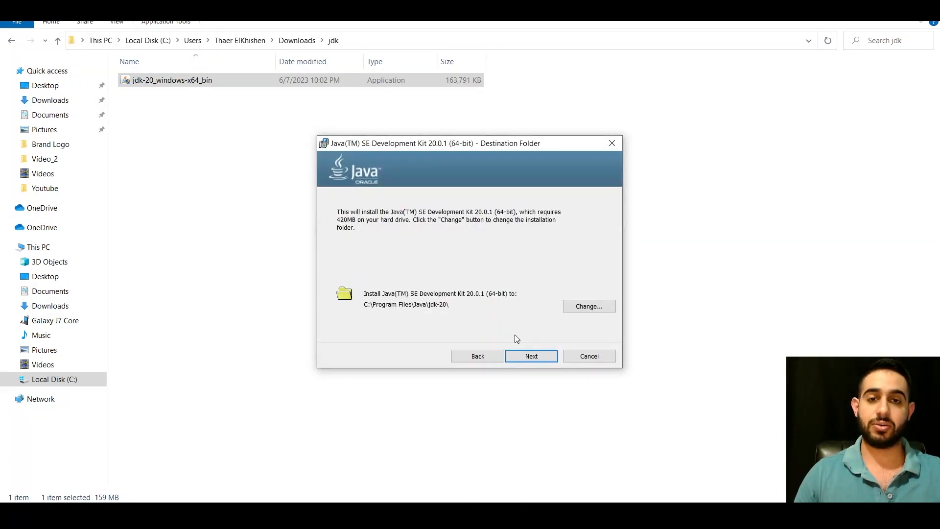
left_click(528, 357)
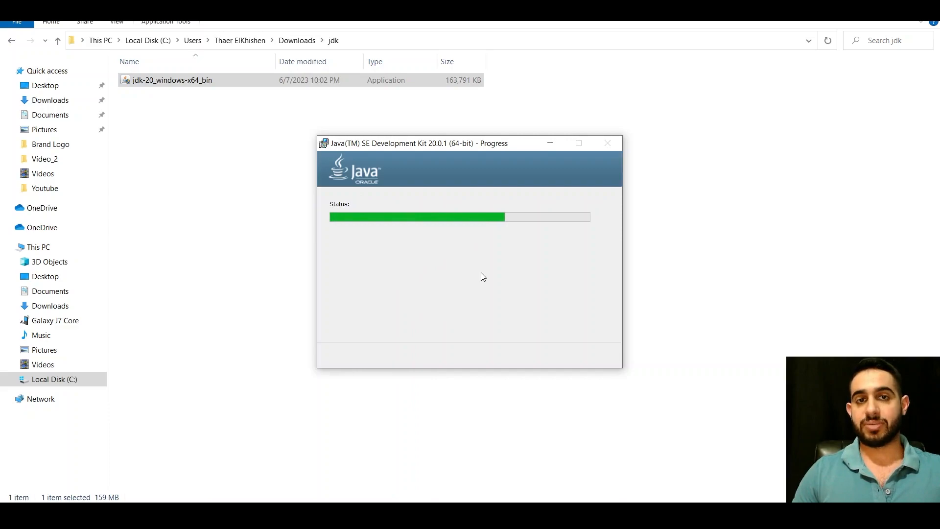
left_click(529, 354)
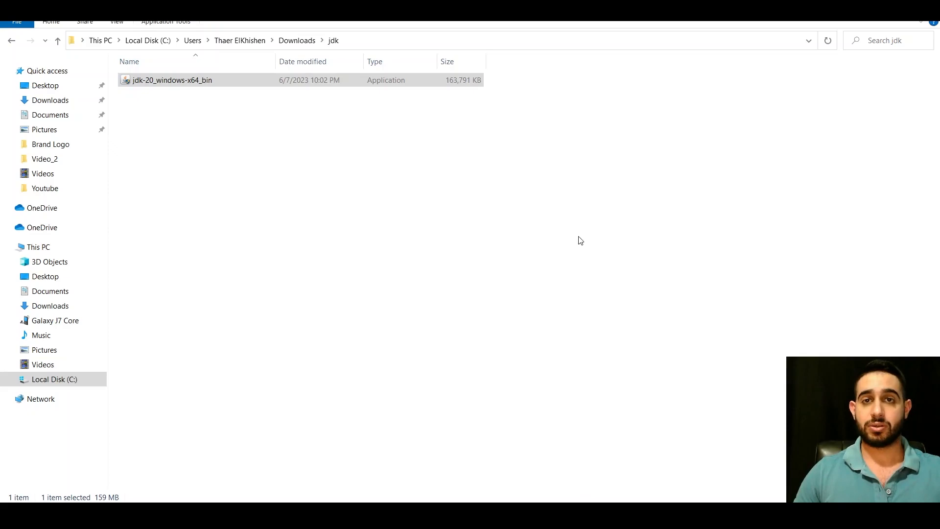
left_click(557, 233)
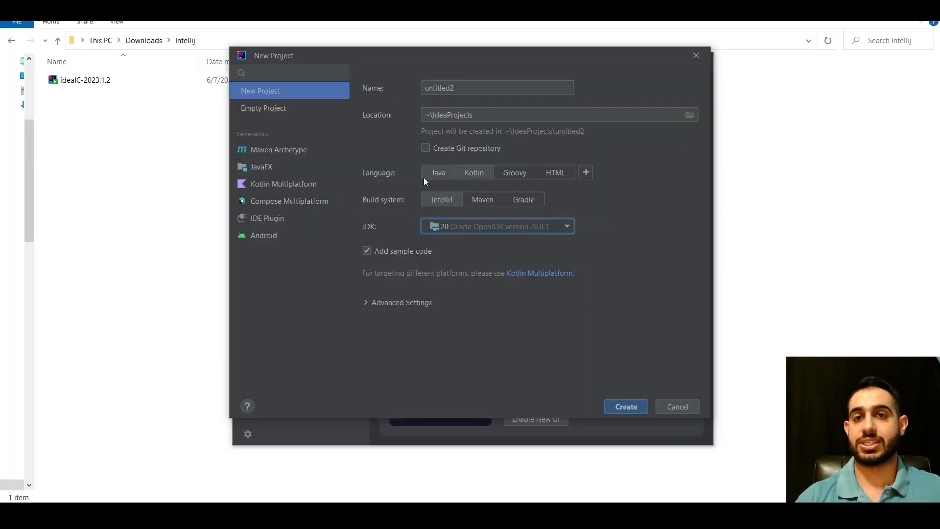
In IntelliJ IDEA's new project setup, choose Oracle OpenJDK version 20.0.1 as the JDK and create the Kotlin project untitled2
left_click(443, 226)
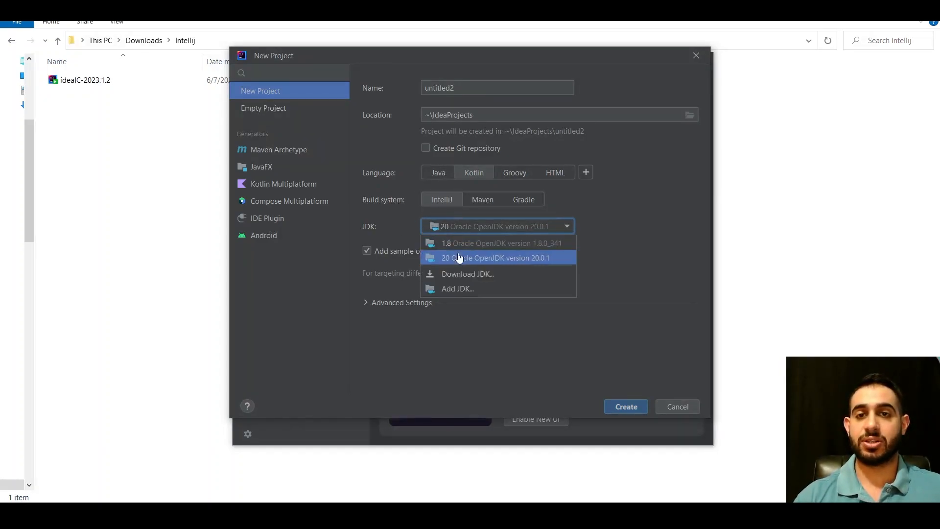
left_click(466, 259)
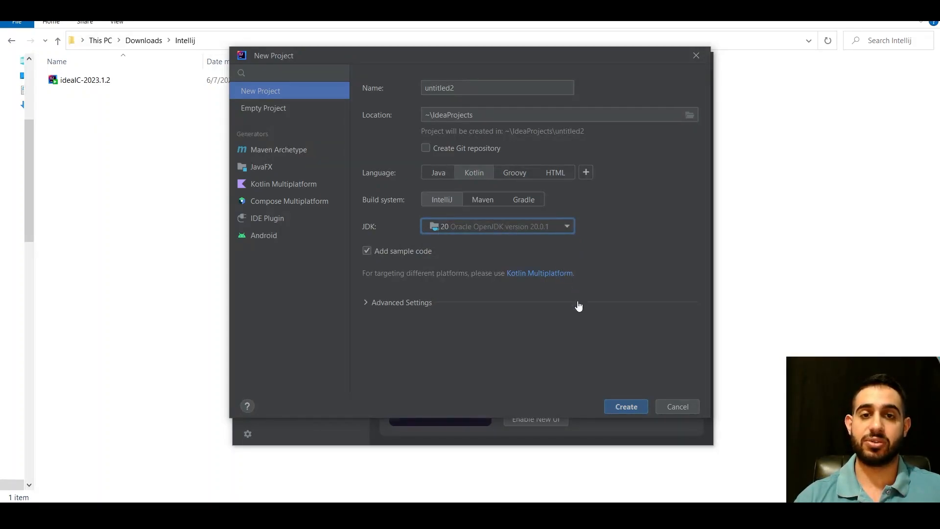
left_click(627, 405)
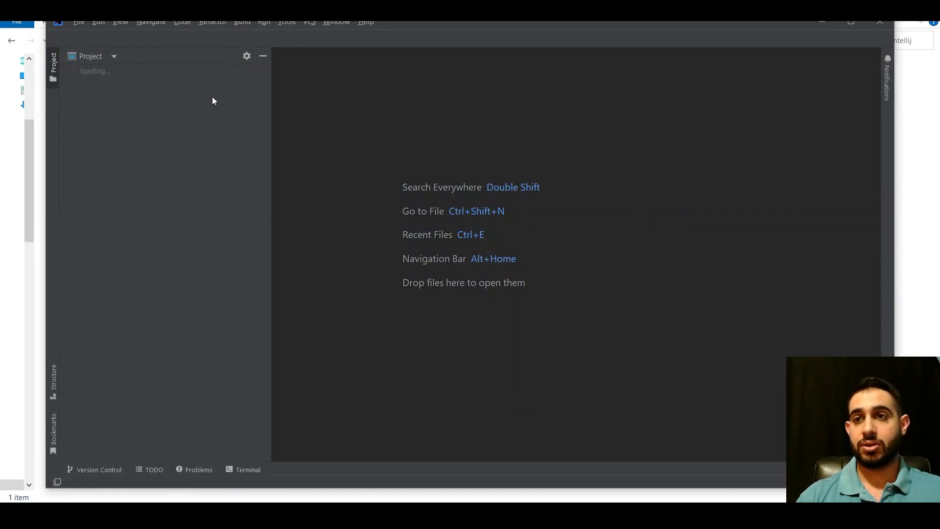
Maximize the project window, dismiss the Tip of the Day, and place the cursor at the end of Main.kt
left_click(851, 23)
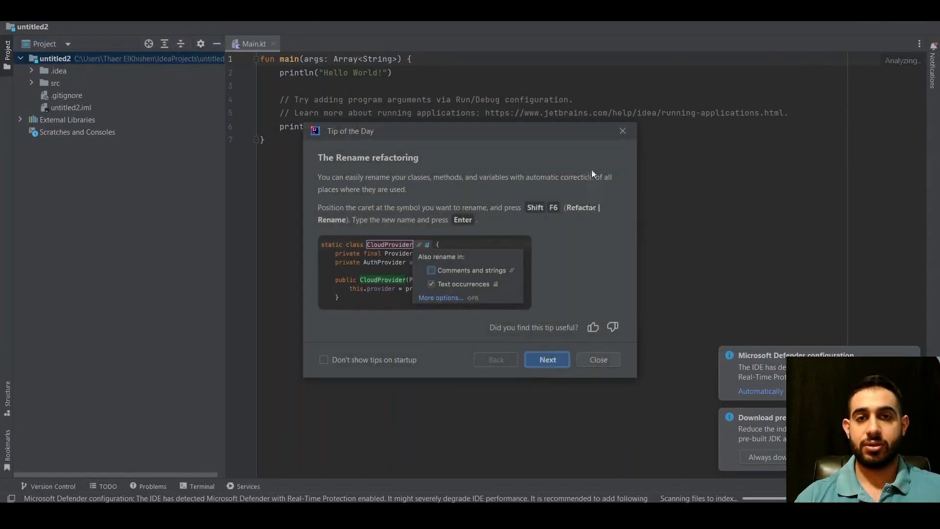
left_click(621, 131)
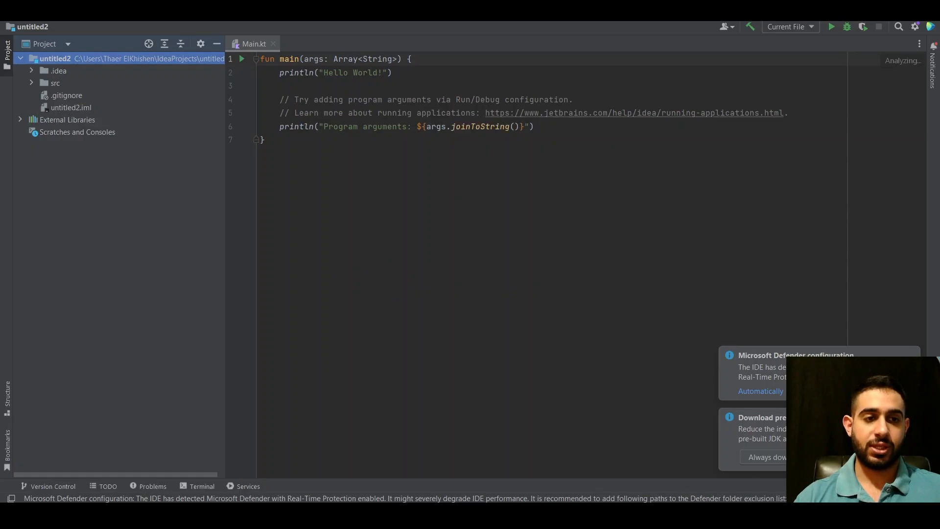
left_click(817, 283)
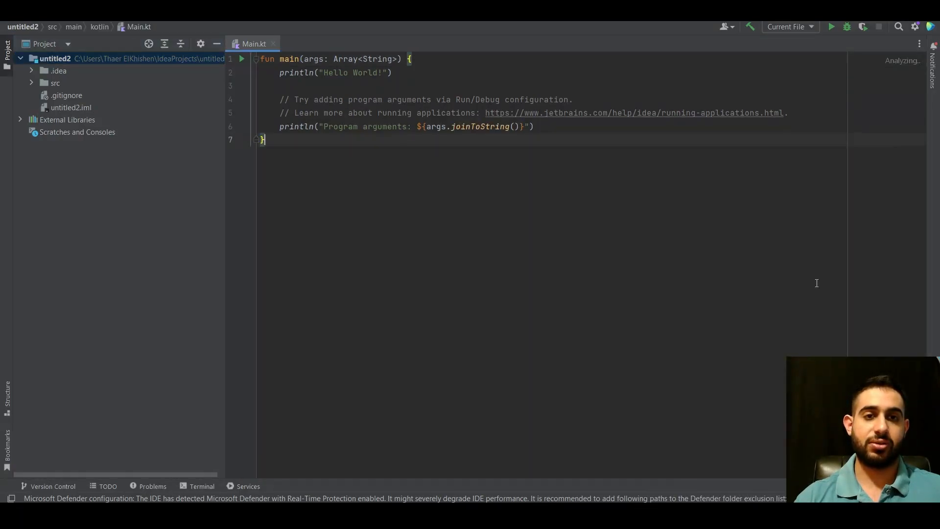
Run MainKt from the main function in Main.kt and examine its console output
left_click(242, 59)
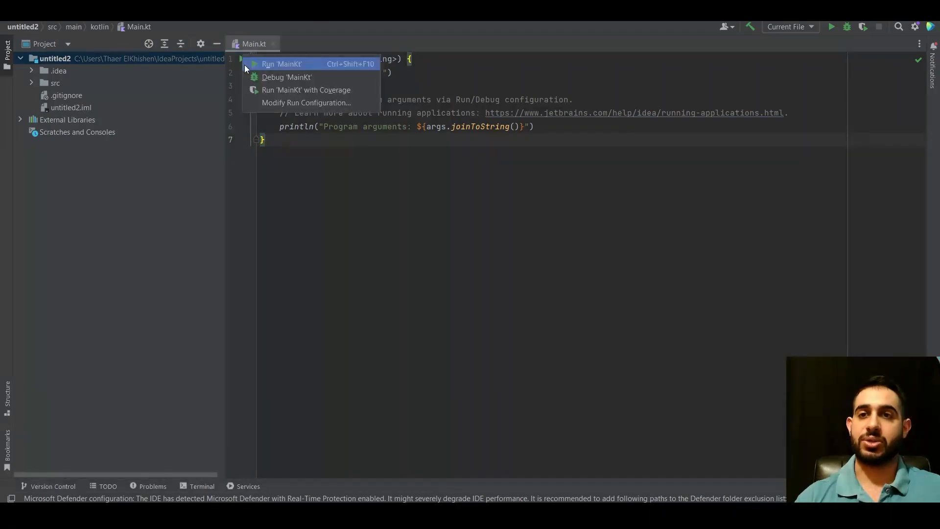
left_click(281, 64)
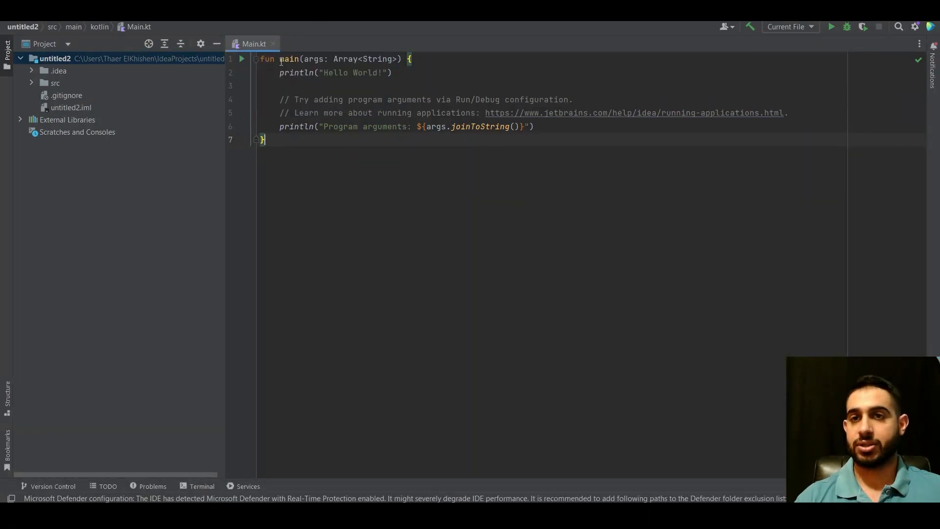
left_click(242, 61)
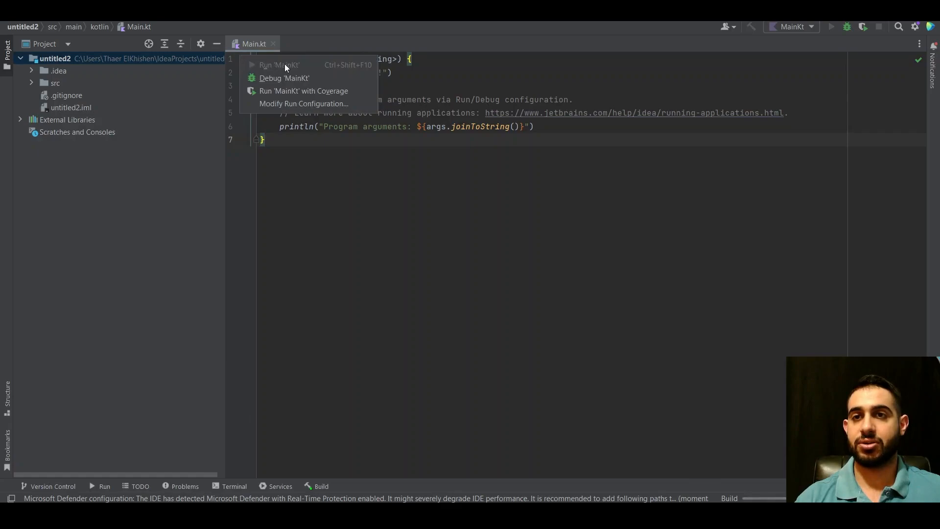
left_click(571, 144)
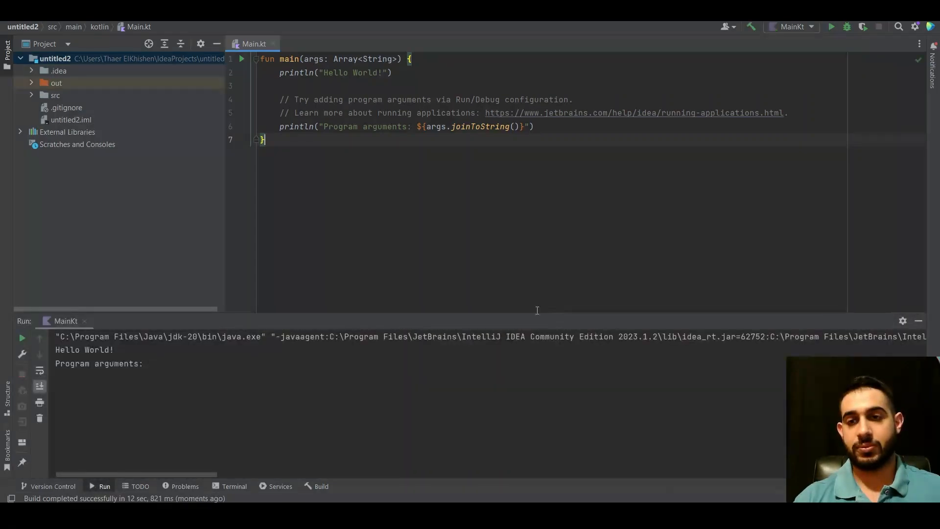
left_click_drag(244, 398, 55, 336)
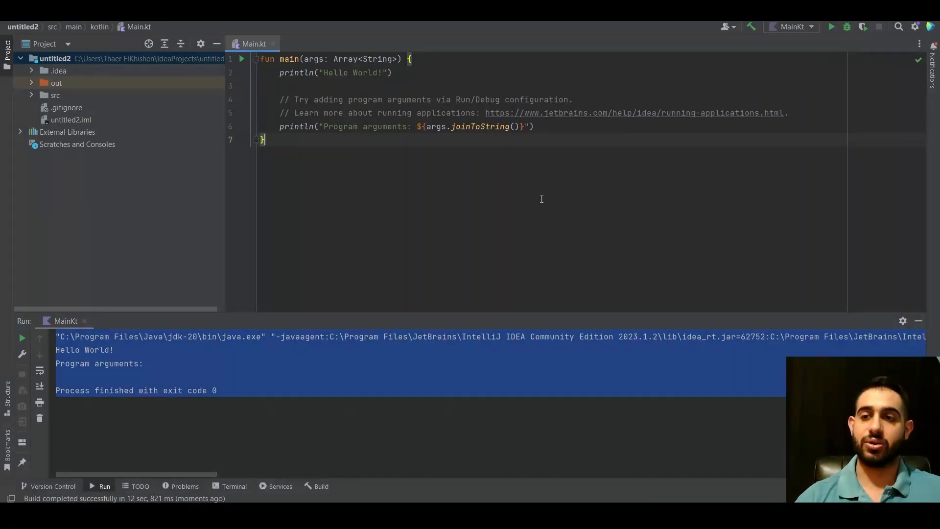
left_click(415, 413)
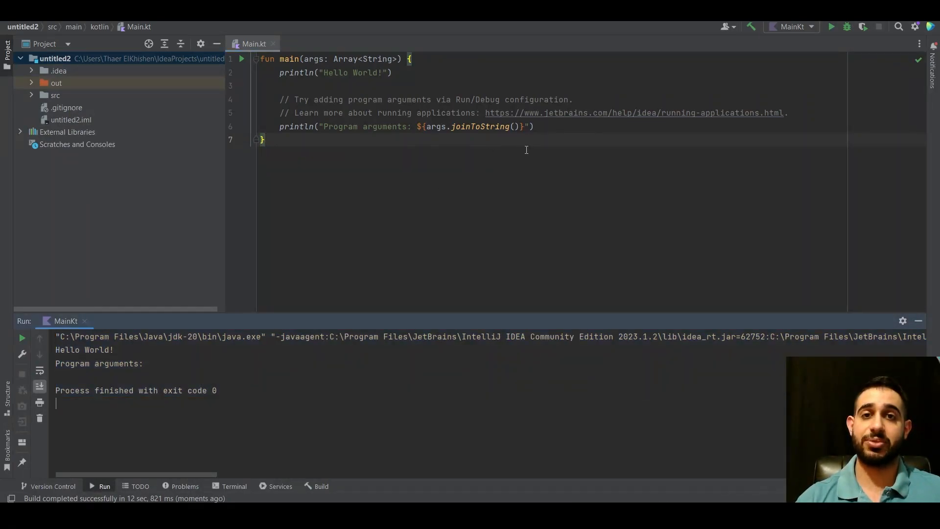